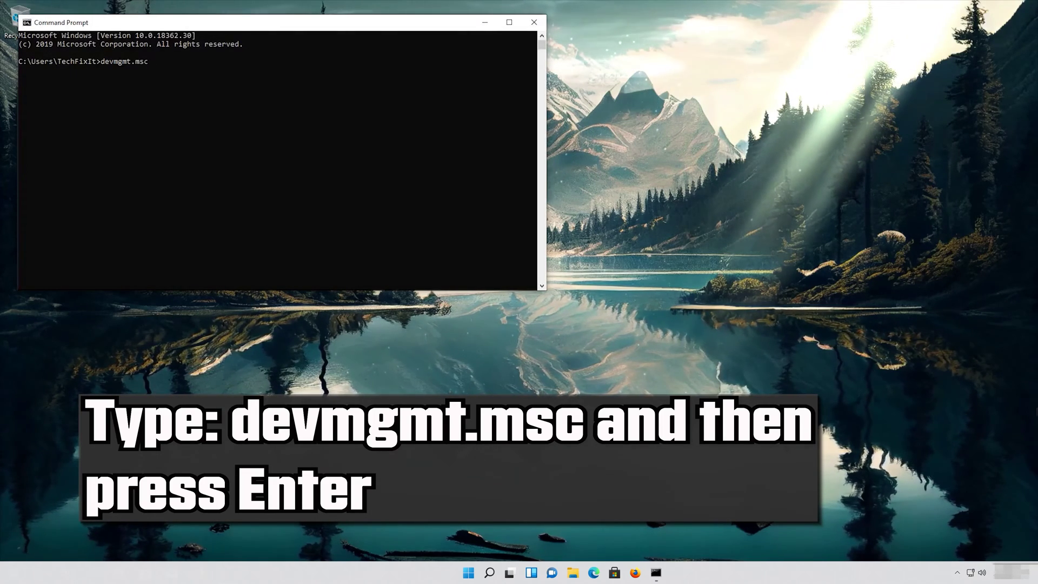
# Run the devmgmt.msc command to launch Device Manager and expand the Mice and other pointing devices category
pyautogui.press('Return')
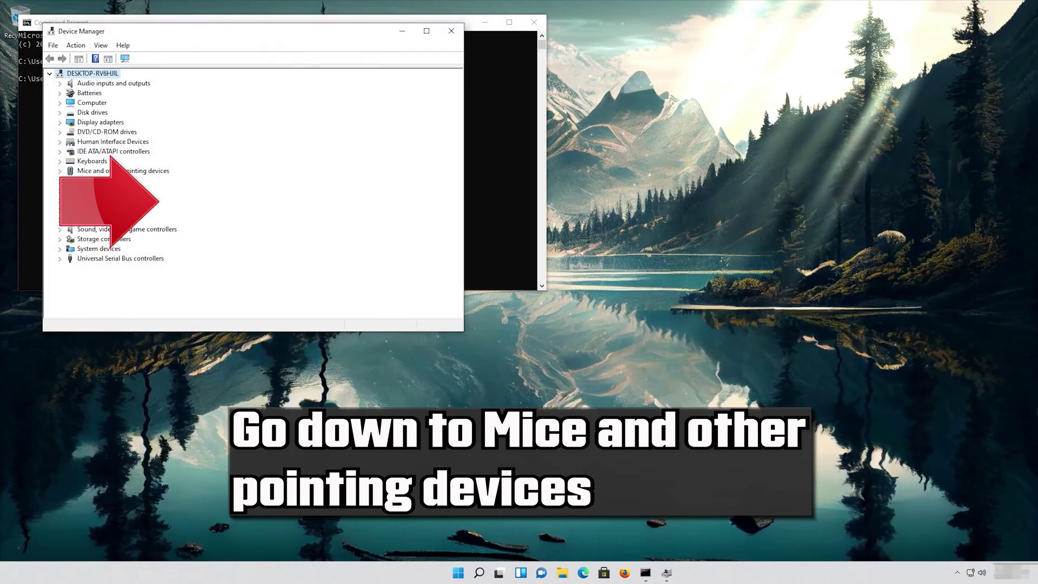
pyautogui.press('Down')
pyautogui.press('Down')
pyautogui.press('Down')
pyautogui.press('Down')
pyautogui.press('Down')
pyautogui.press('Down')
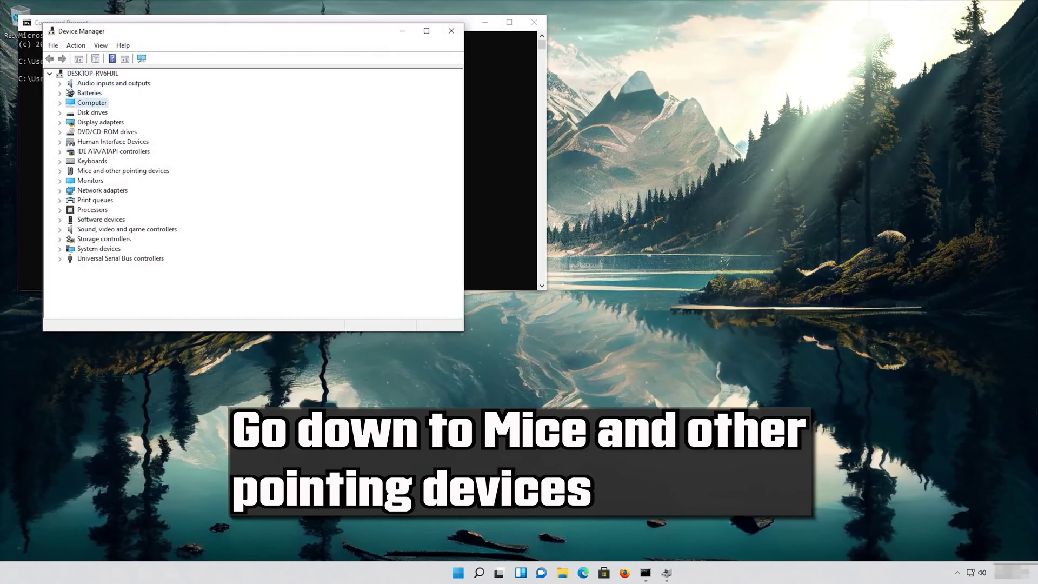
pyautogui.press('Down')
pyautogui.press('Down')
pyautogui.press('Down')
pyautogui.press('Down')
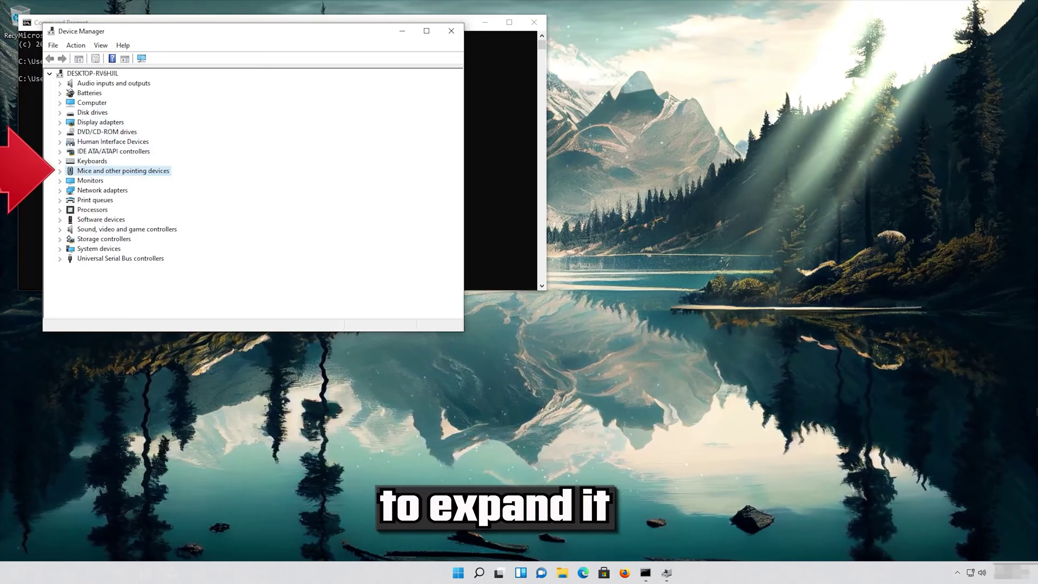
pyautogui.press('Right')
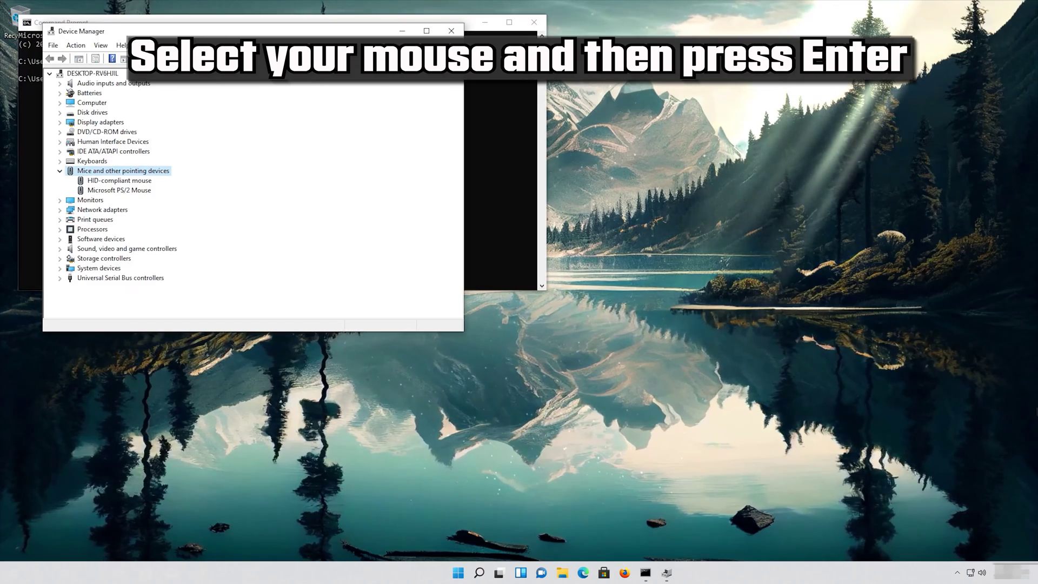
# Open the properties of the Microsoft PS/2 Mouse and show its driver settings
pyautogui.click(119, 190)
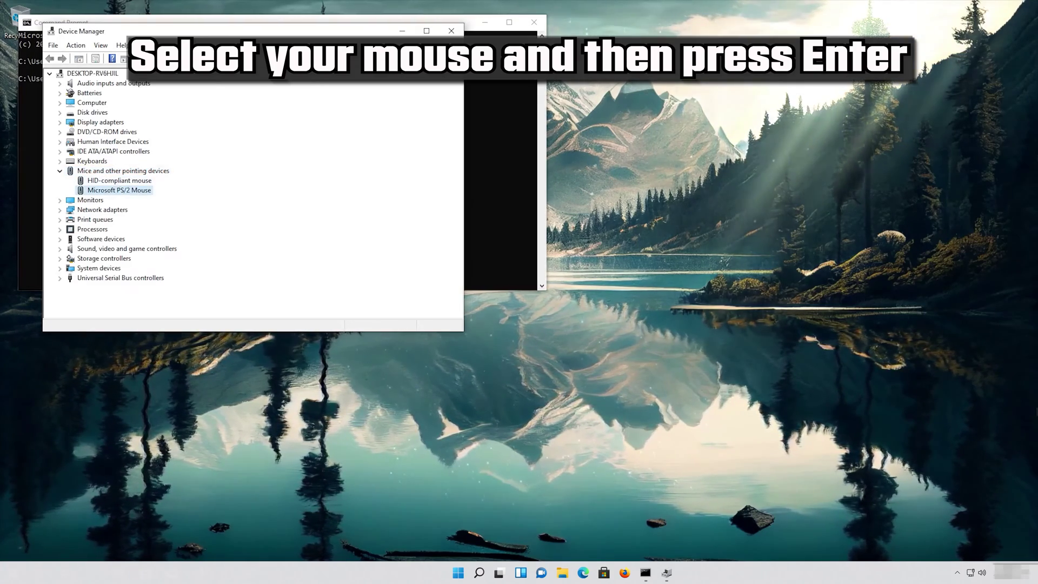
pyautogui.press('Return')
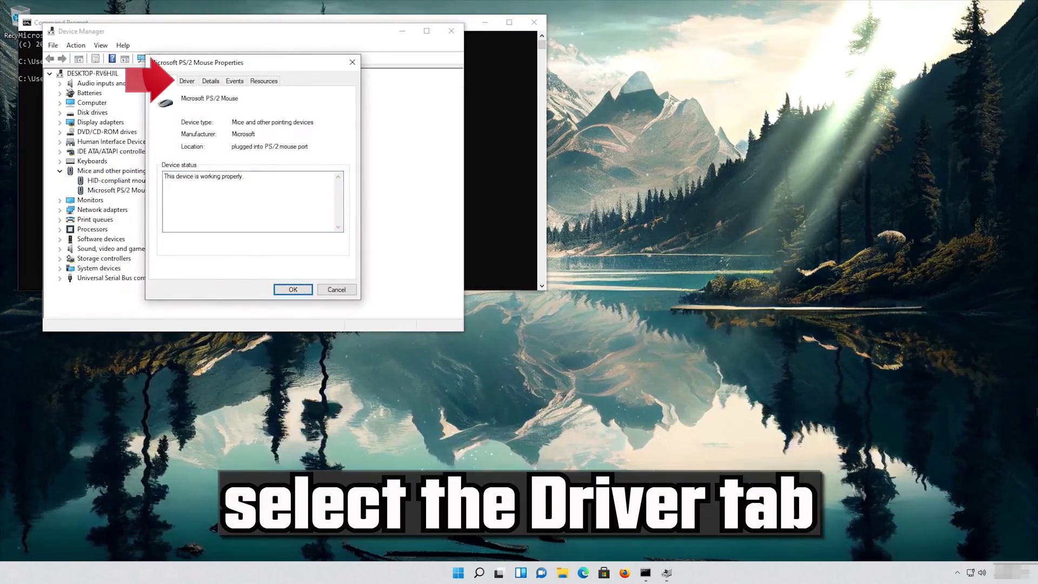
pyautogui.press('Tab')
pyautogui.press('Tab')
pyautogui.press('Tab')
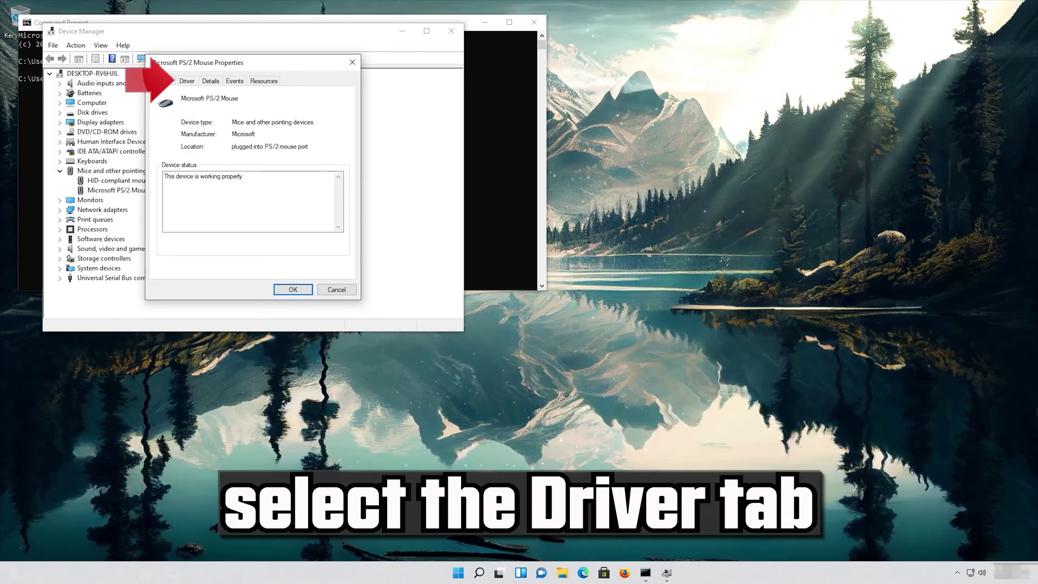
pyautogui.hotkey('ctrl', 'Tab')
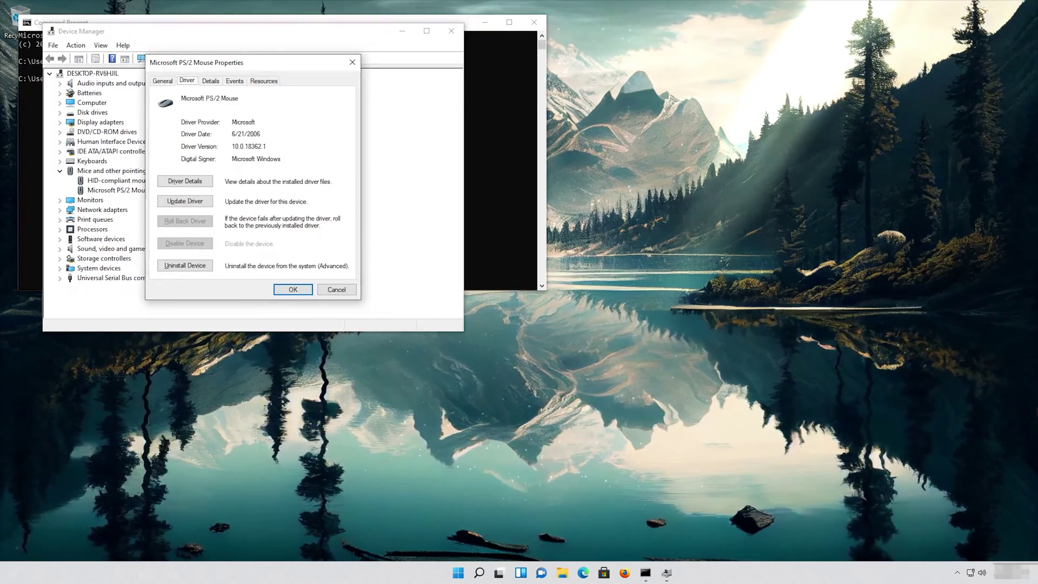
# Update the Microsoft PS/2 Mouse driver by searching automatically for updated driver software
pyautogui.press('Tab')
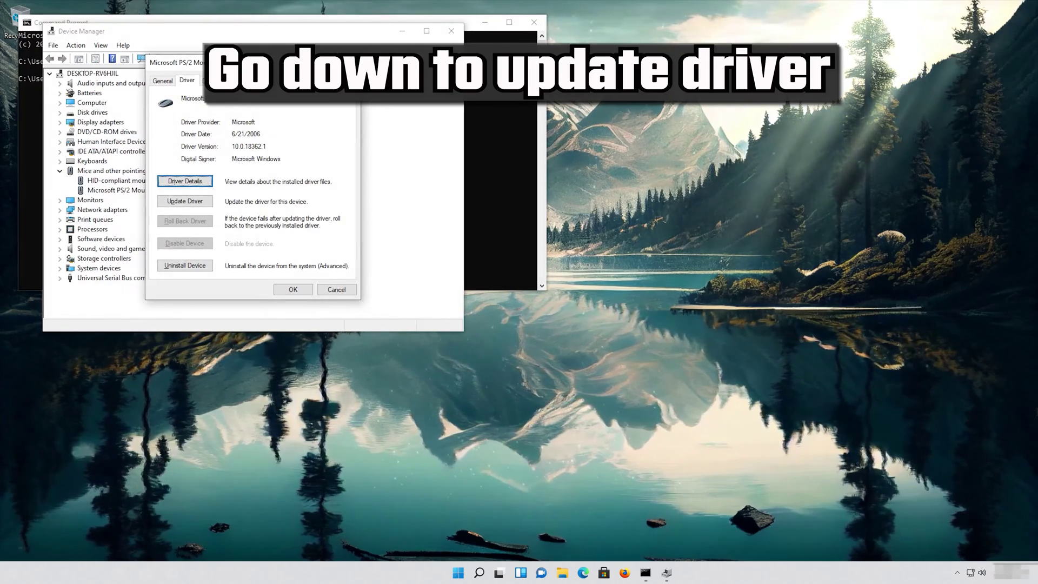
pyautogui.press('Tab')
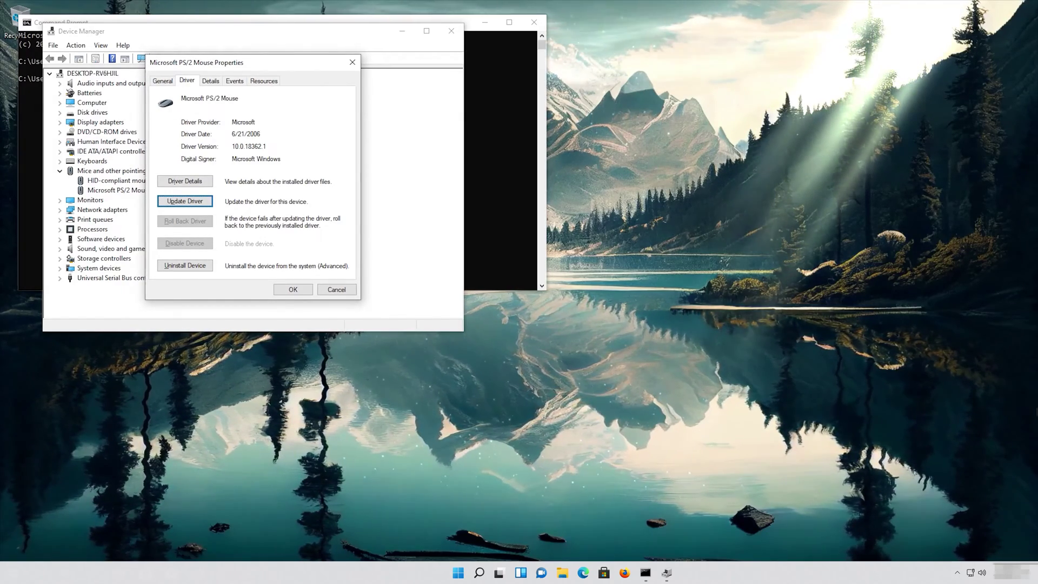
pyautogui.press('Return')
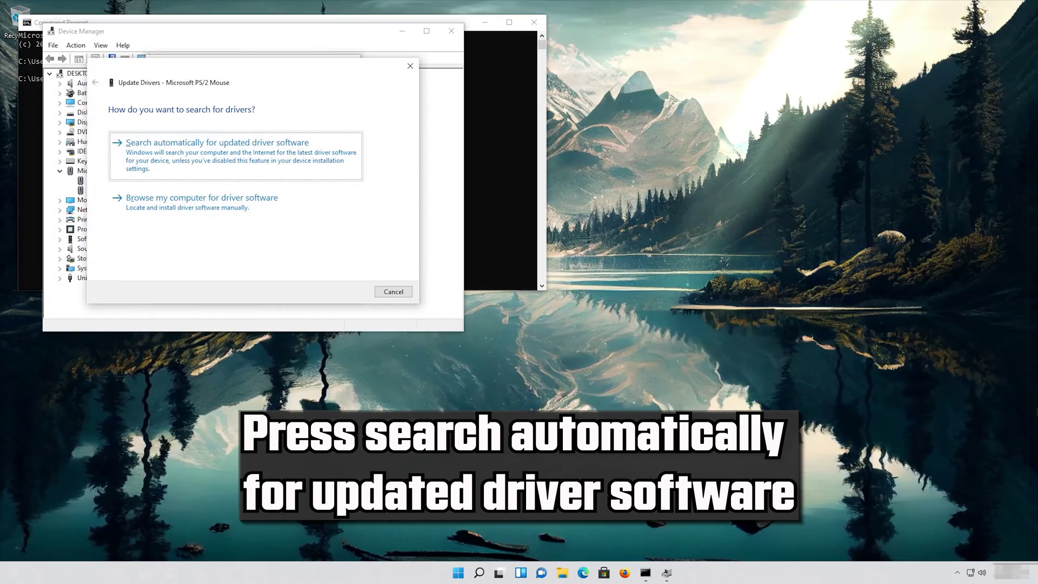
pyautogui.press('Return')
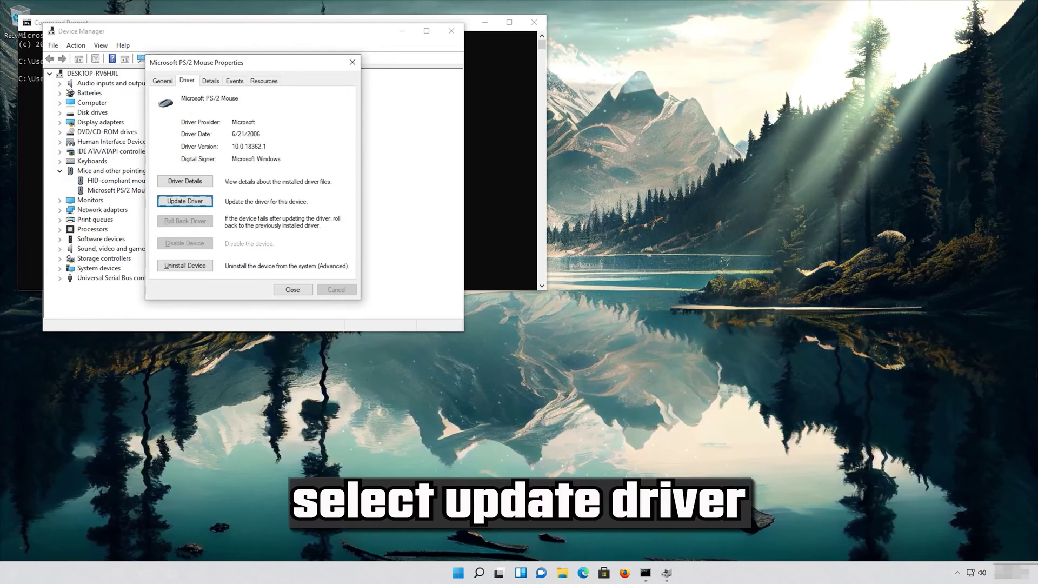
# Start another mouse driver update, browsing the computer and choosing to pick from the list of available drivers
pyautogui.press('Return')
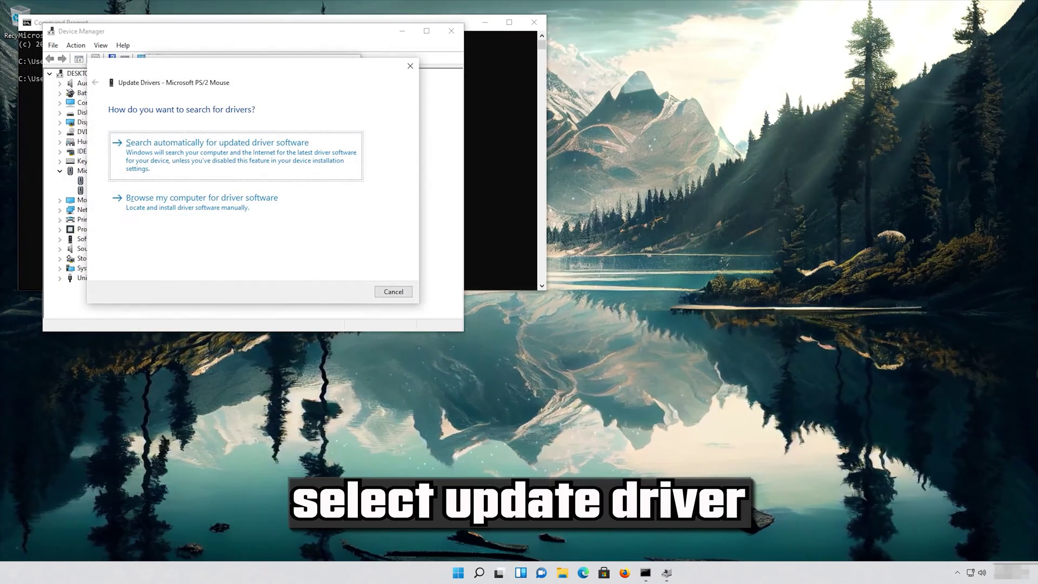
pyautogui.press('Tab')
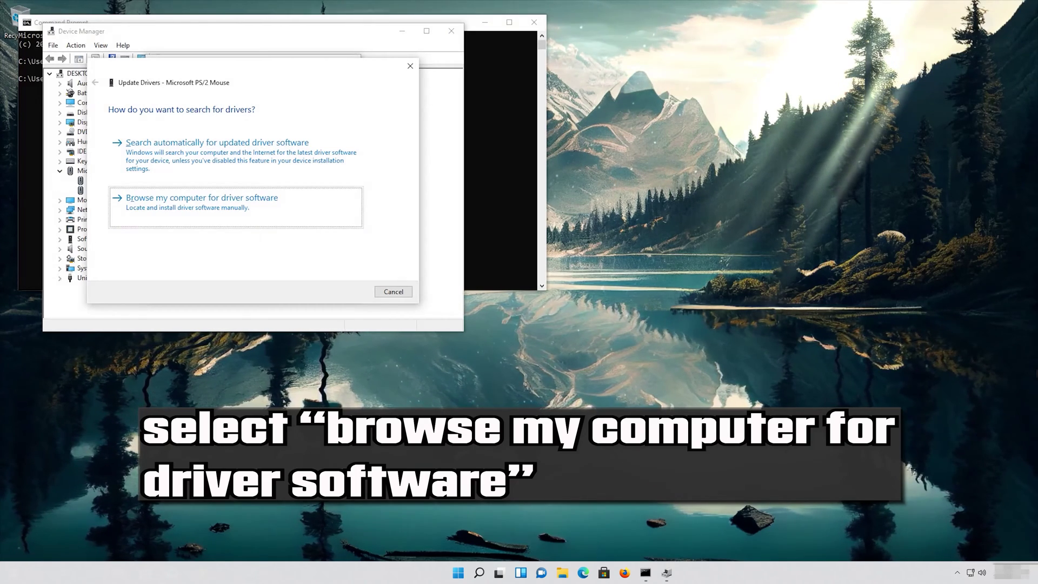
pyautogui.press('Return')
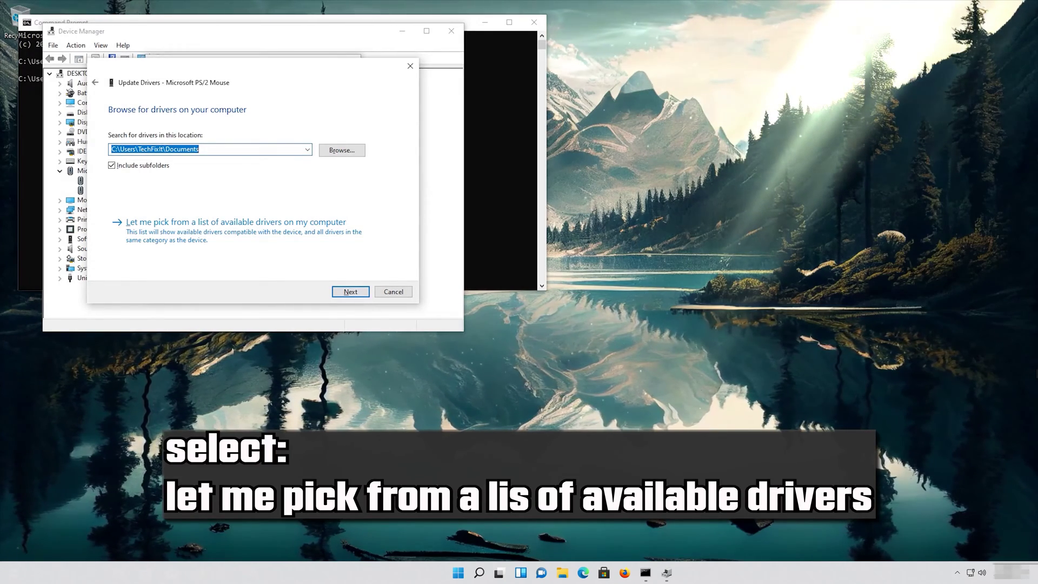
pyautogui.press('Tab')
pyautogui.press('Tab')
pyautogui.press('Tab')
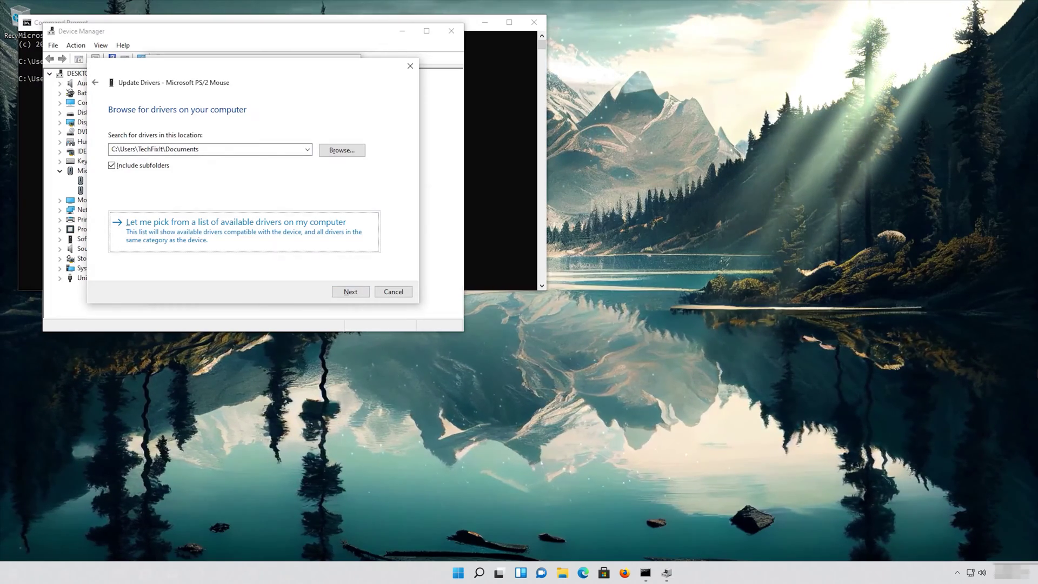
pyautogui.press('Return')
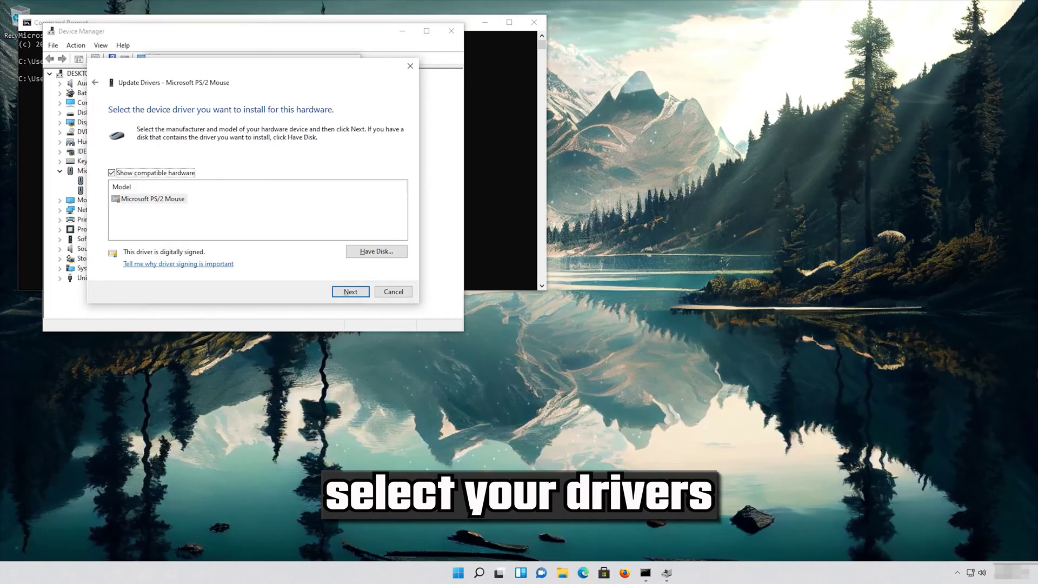
# Install the Microsoft PS/2 Mouse driver from the list of compatible hardware models
pyautogui.press('Tab')
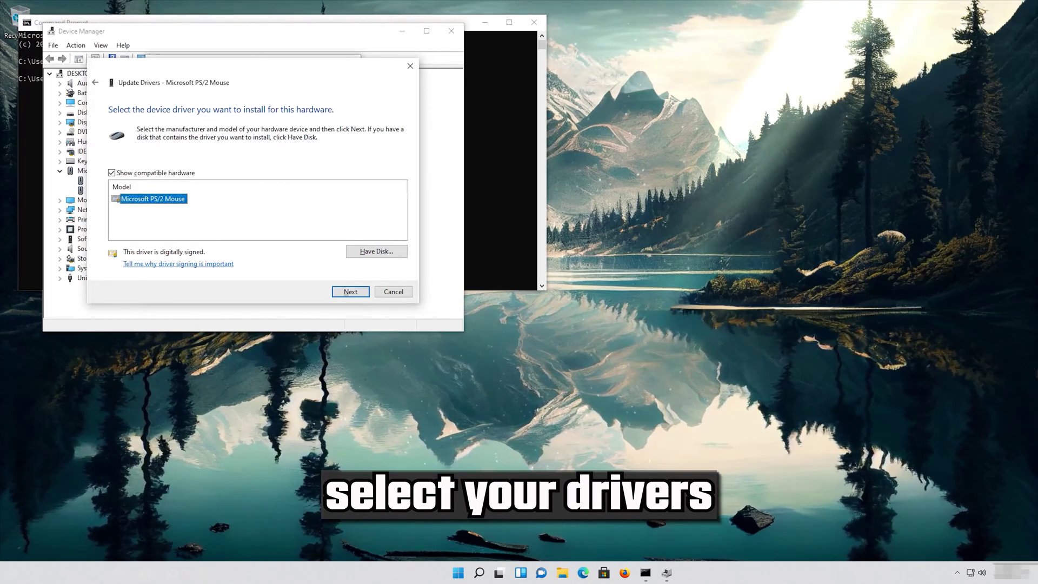
pyautogui.press('Tab')
pyautogui.press('Tab')
pyautogui.press('Tab')
pyautogui.press('Tab')
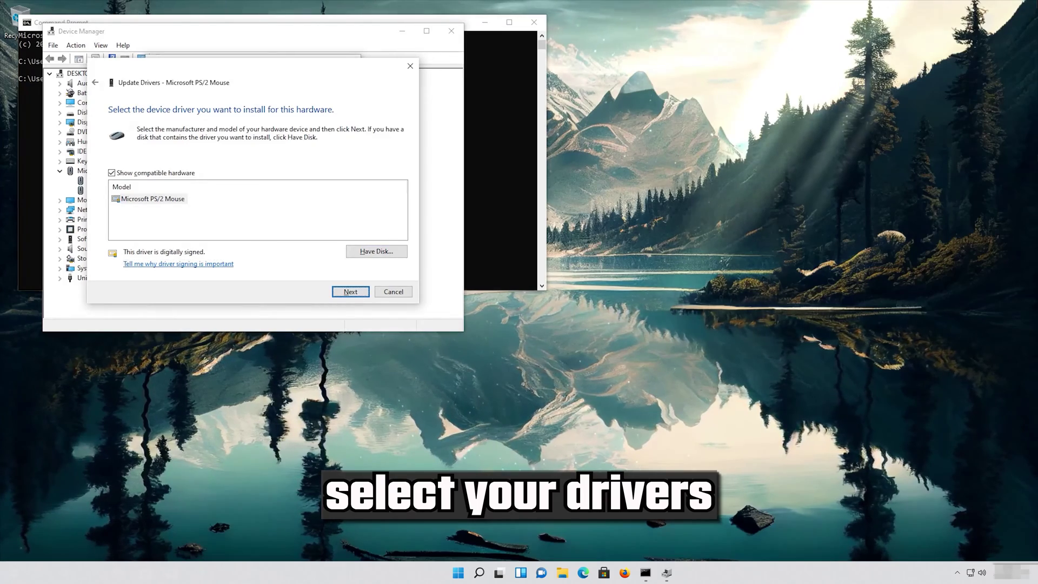
pyautogui.press('Tab')
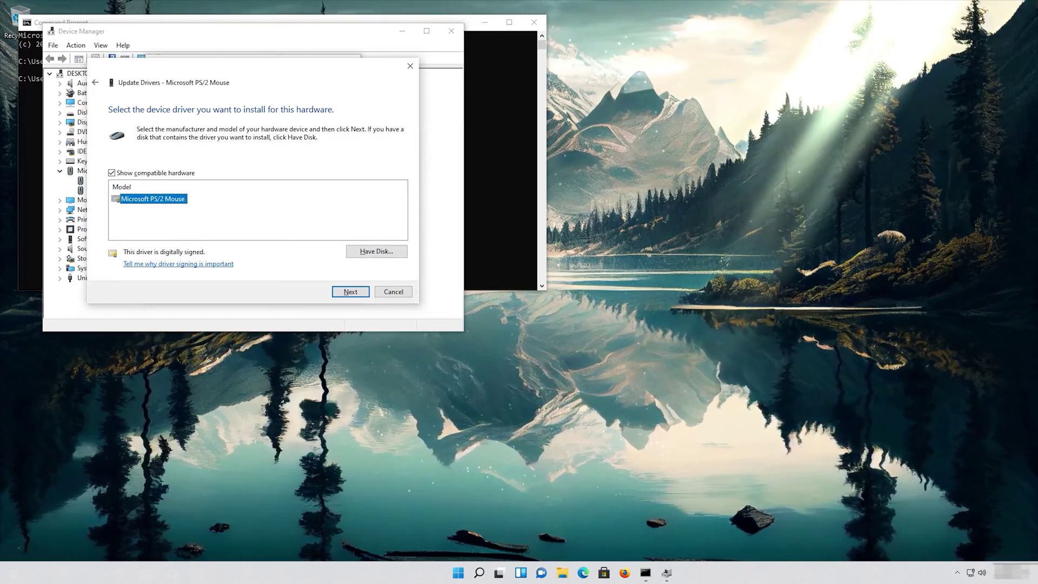
pyautogui.press('Return')
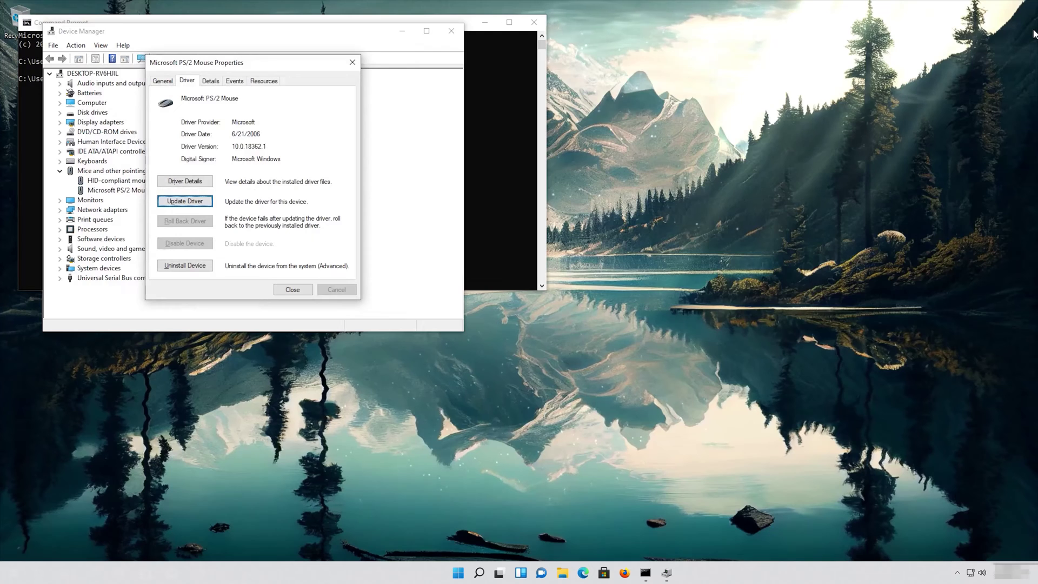
# Uninstall the Microsoft PS/2 Mouse device and agree to restart the computer
pyautogui.press('Tab')
pyautogui.press('Tab')
pyautogui.press('Tab')
pyautogui.press('Tab')
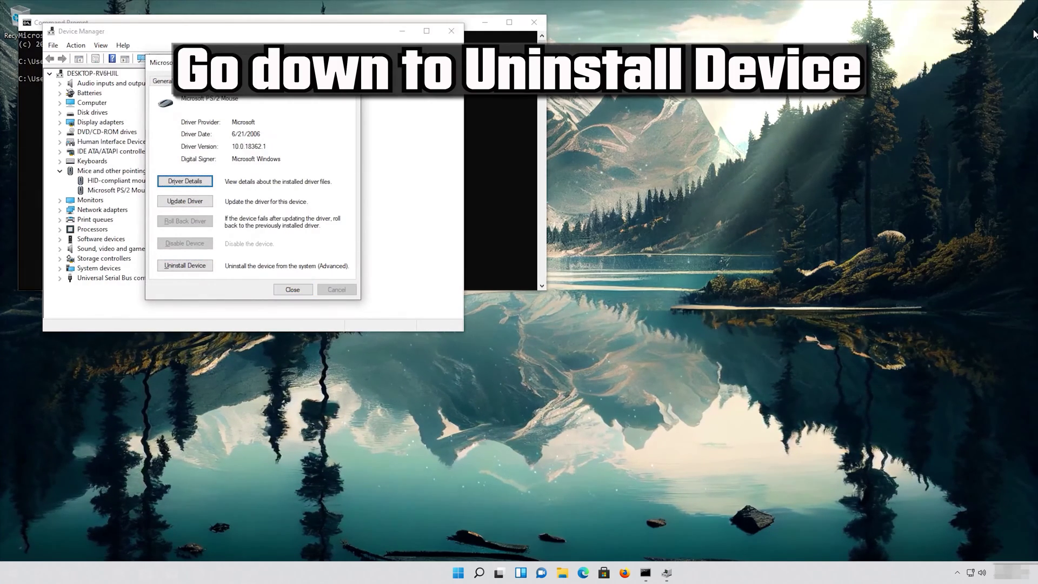
pyautogui.press('Tab')
pyautogui.press('Tab')
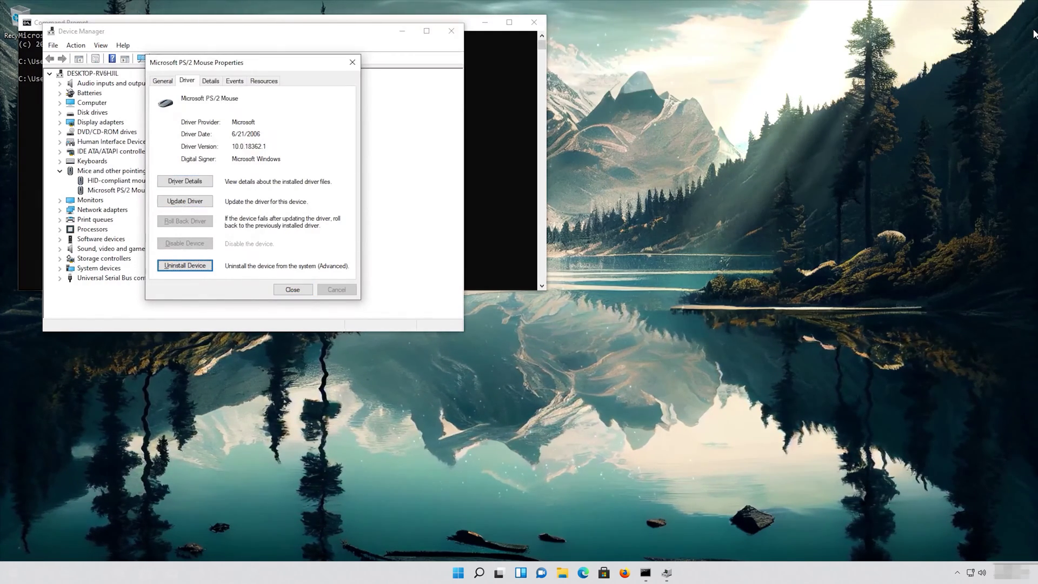
pyautogui.press('Return')
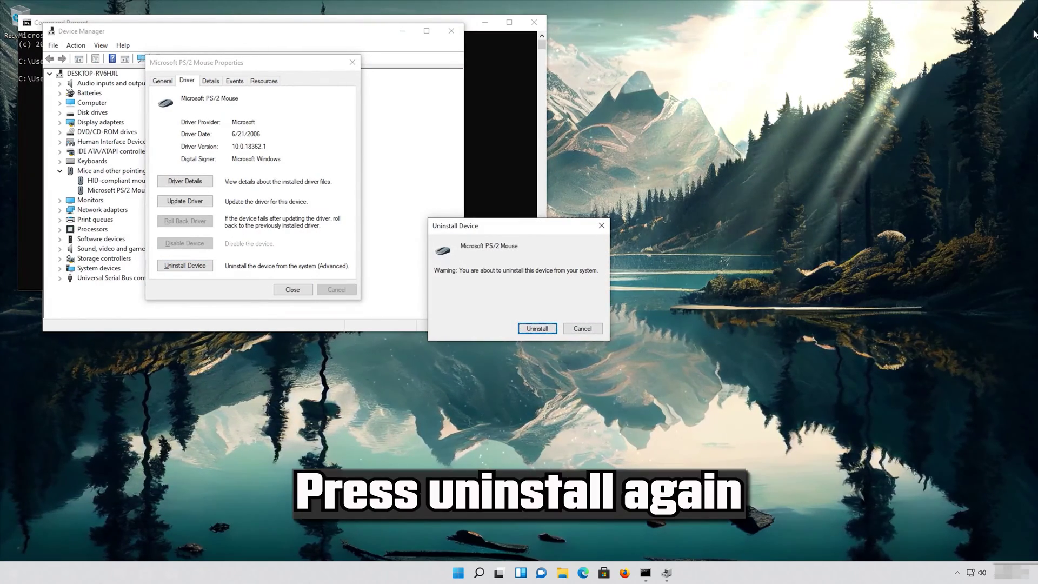
pyautogui.press('Return')
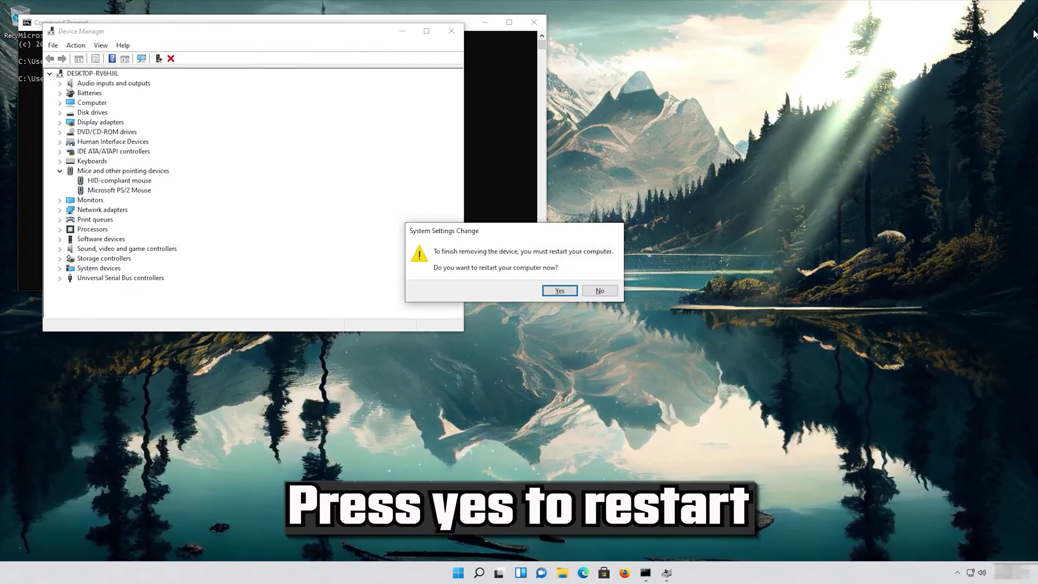
pyautogui.press('Return')
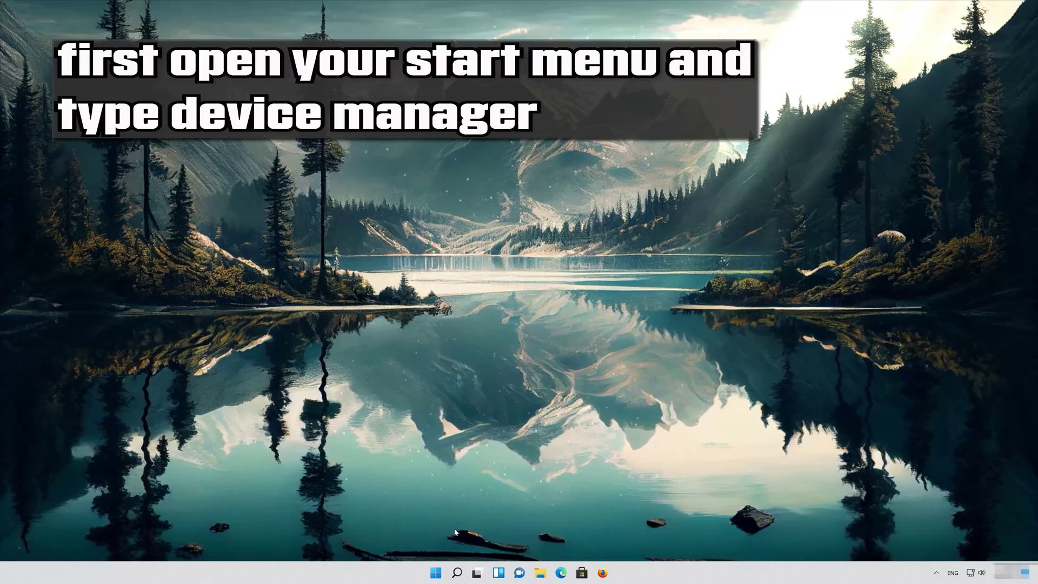
# Search Windows for "device manager", open Device Manager and expand the Display adapters category
pyautogui.click(435, 573)
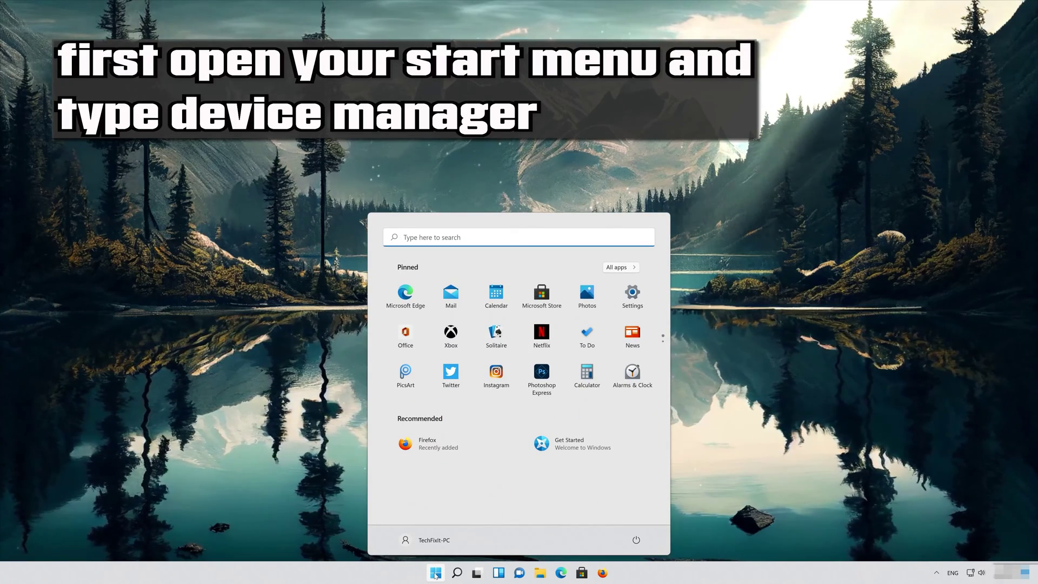
pyautogui.write('device manager')
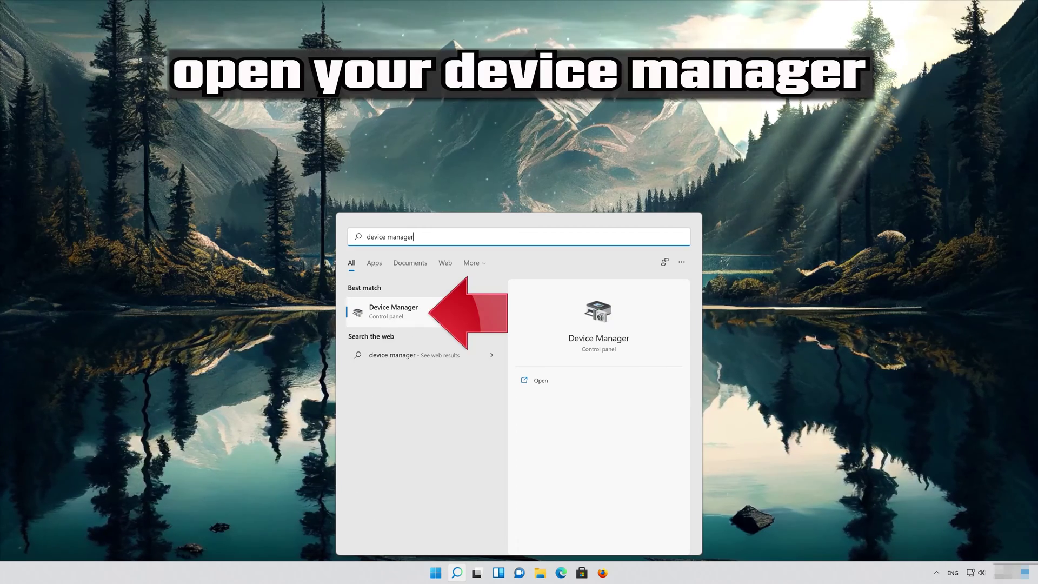
pyautogui.click(412, 316)
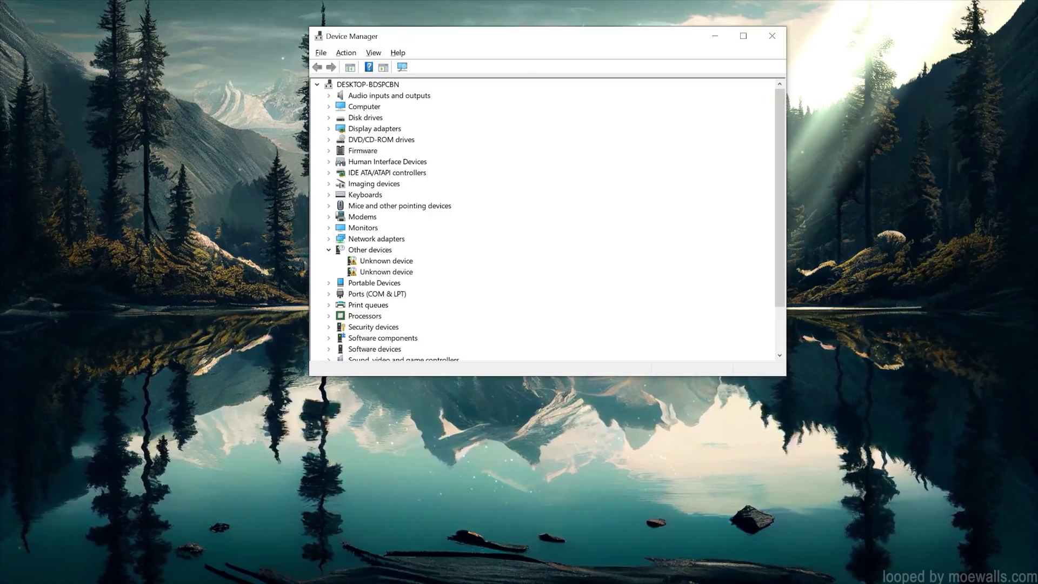
pyautogui.click(329, 129)
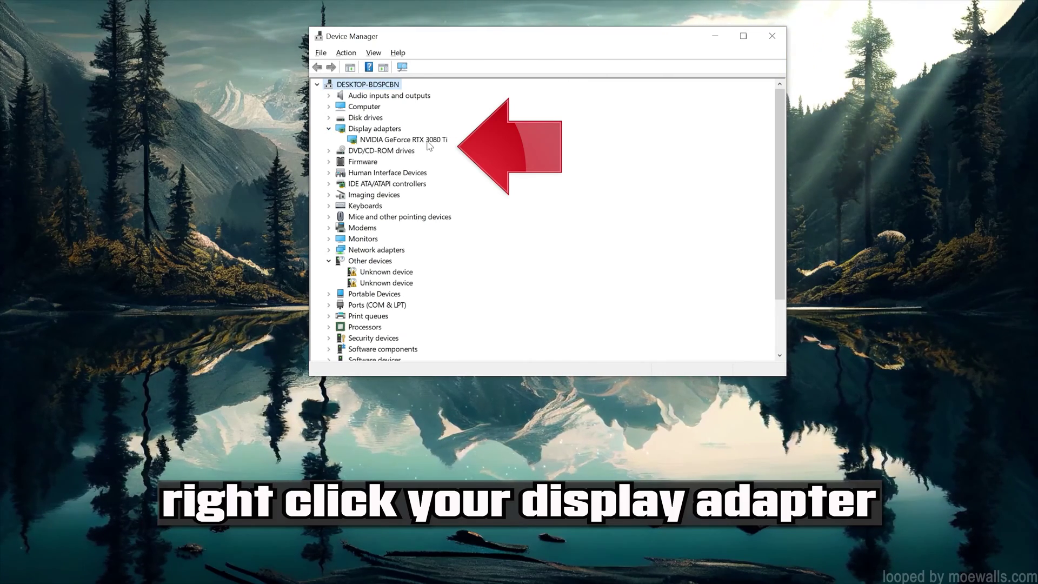
# Open the properties of the NVIDIA GeForce RTX 3080 Ti and show its driver settings
pyautogui.rightClick(427, 141)
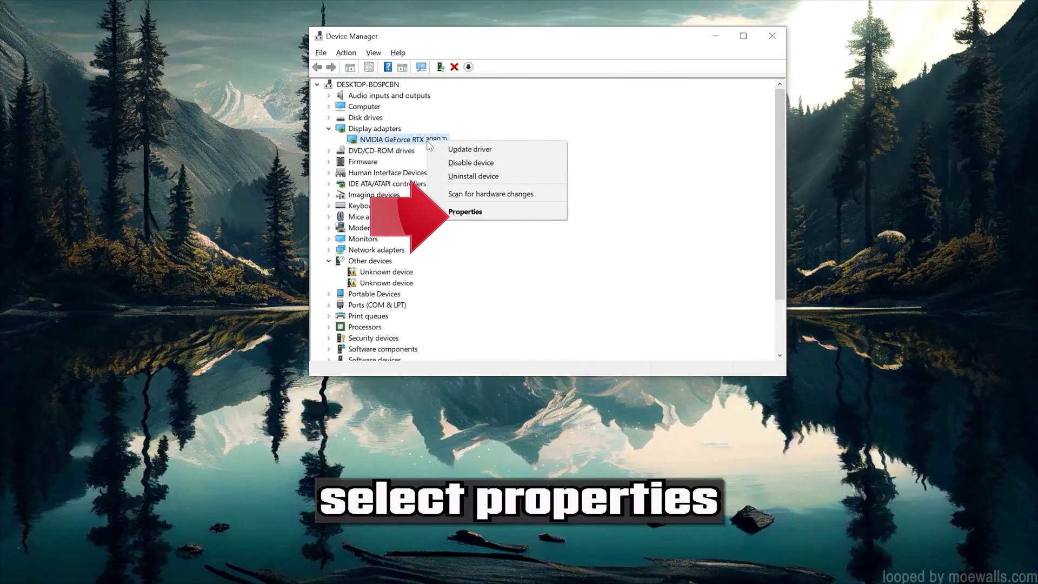
pyautogui.click(494, 212)
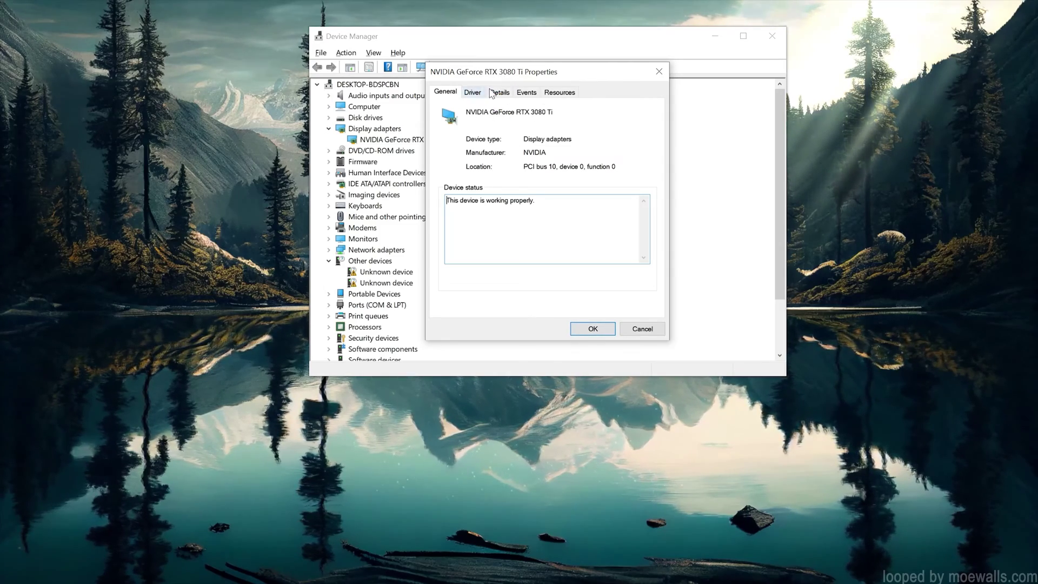
pyautogui.click(473, 93)
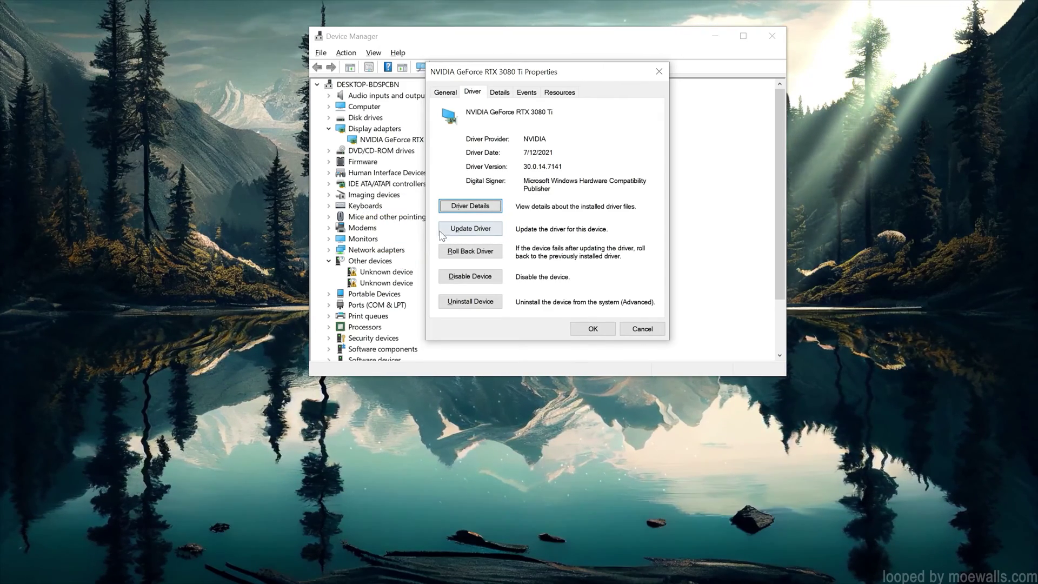
# Update the NVIDIA GeForce RTX 3080 Ti driver with an automatic driver search, and close its properties when finished
pyautogui.click(455, 232)
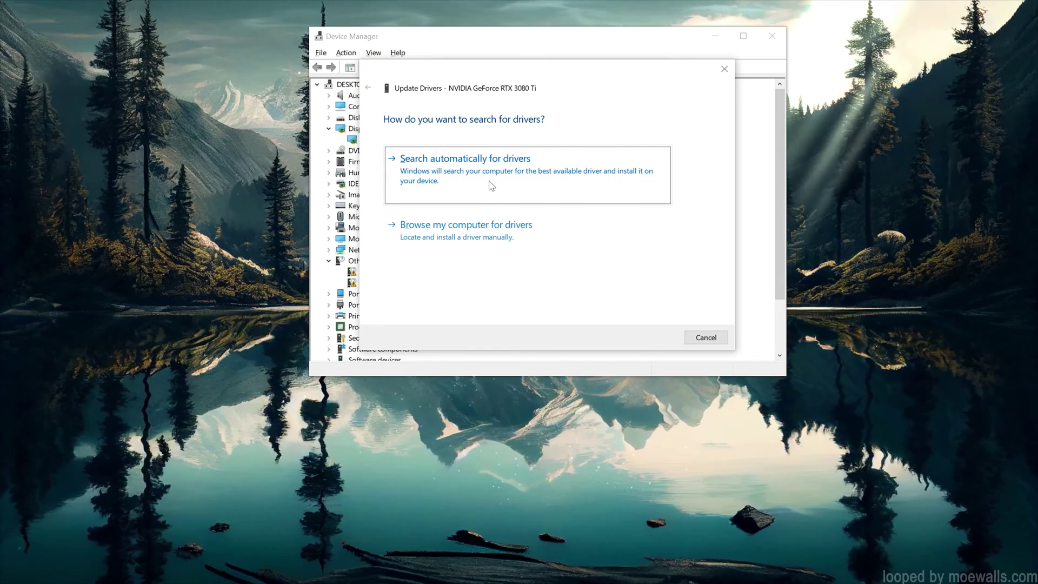
pyautogui.click(492, 186)
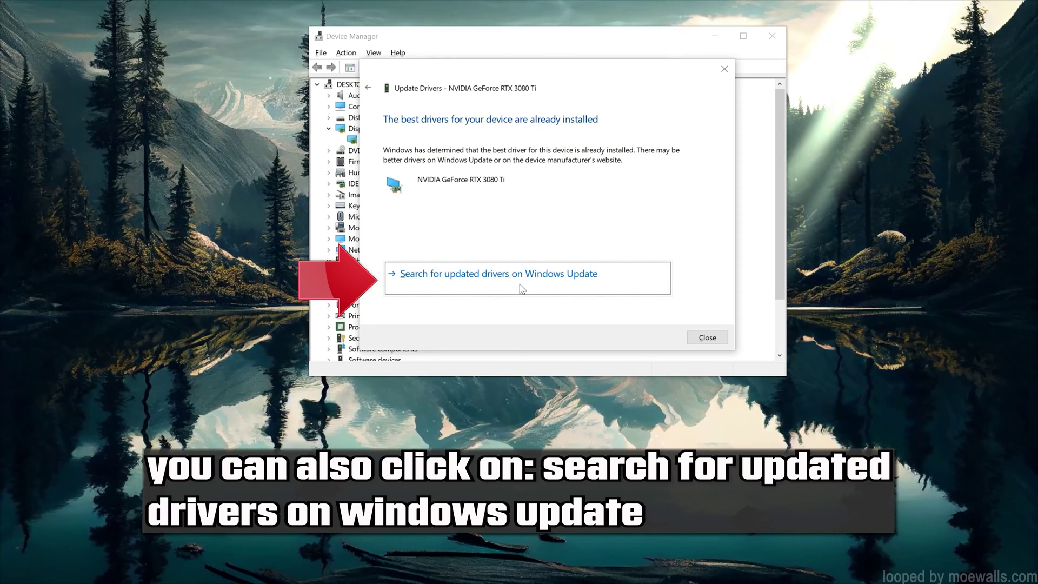
pyautogui.click(703, 338)
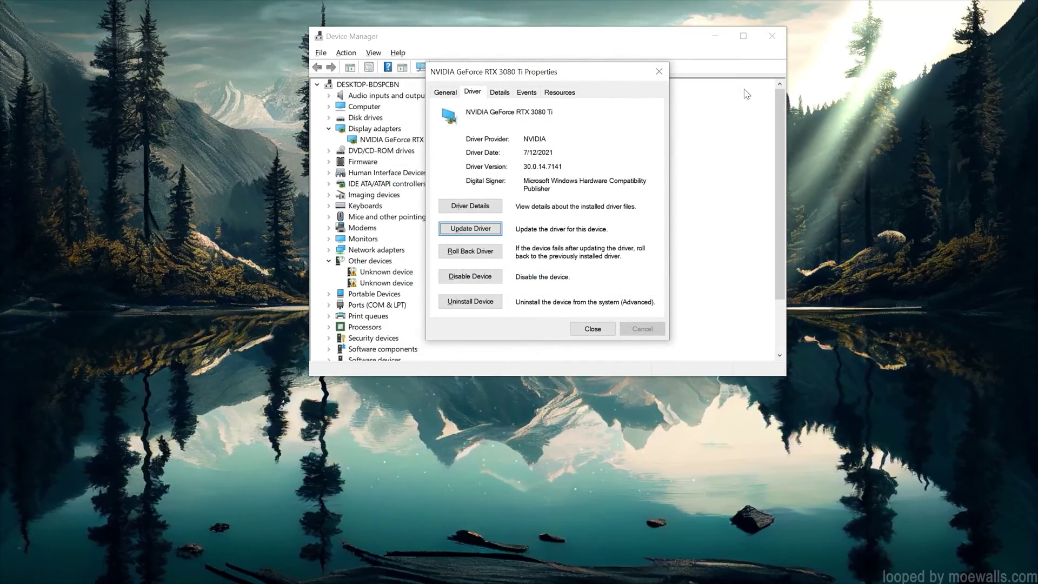
pyautogui.click(655, 72)
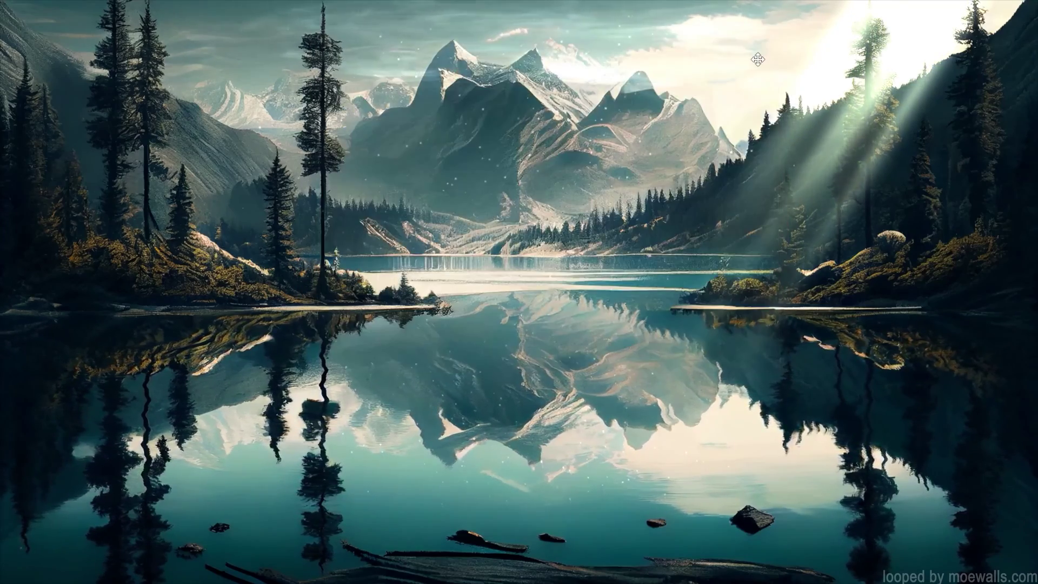